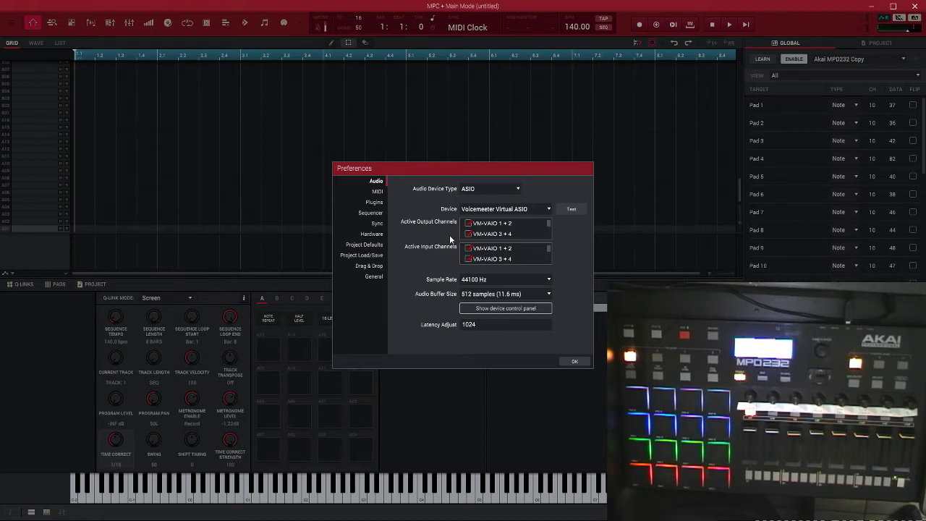
Step: Check which controllers are enabled in the list of active MIDI inputs in Preferences
click(377, 192)
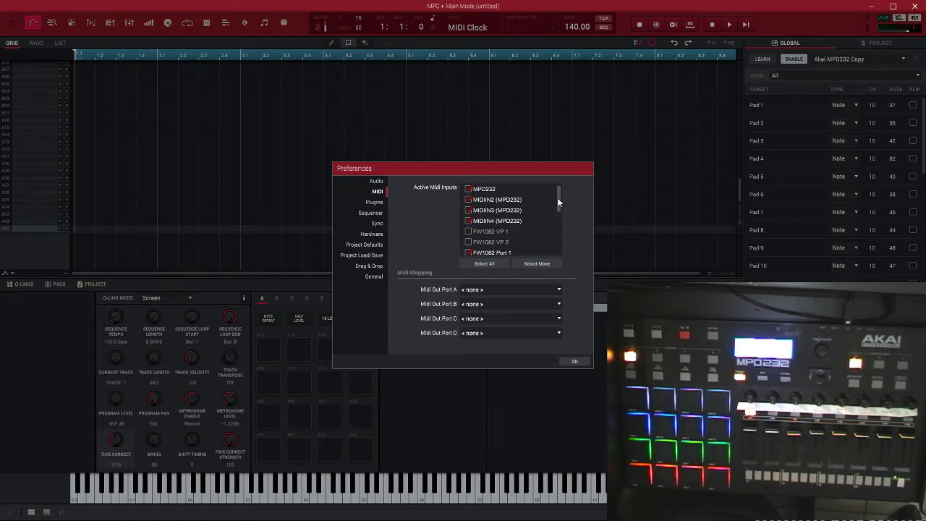
drag(557, 197, 560, 213)
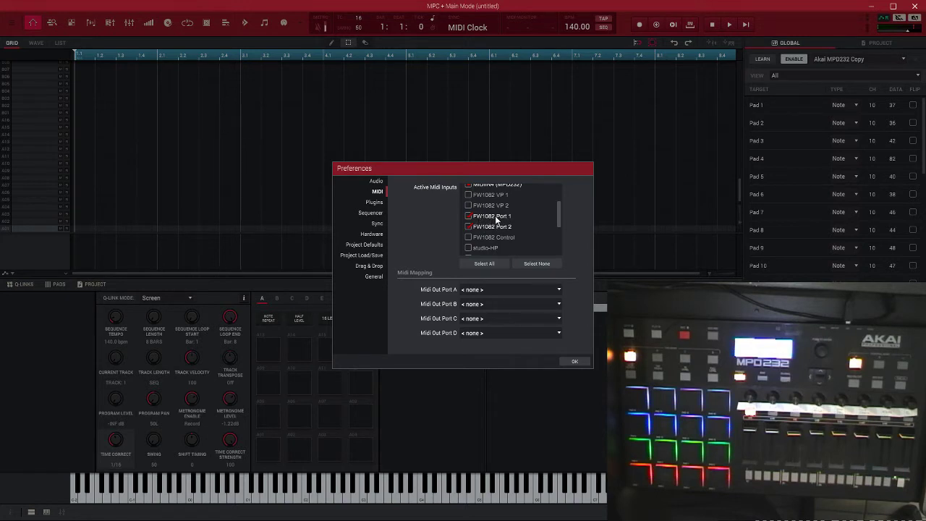
click(555, 217)
drag(559, 228, 561, 248)
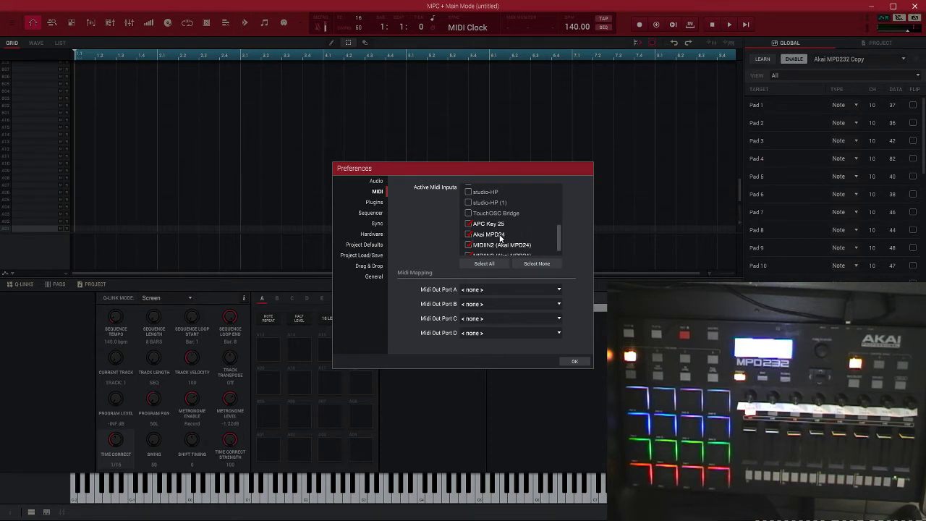
scroll(561, 241, down, 1)
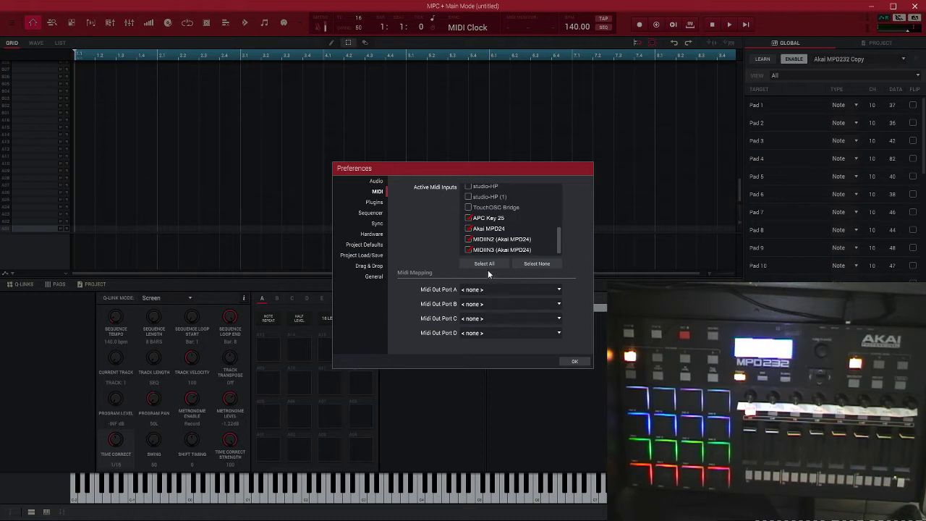
Step: Set both sync Receive and Send to MIDI Clock in Preferences and accept the settings
click(377, 223)
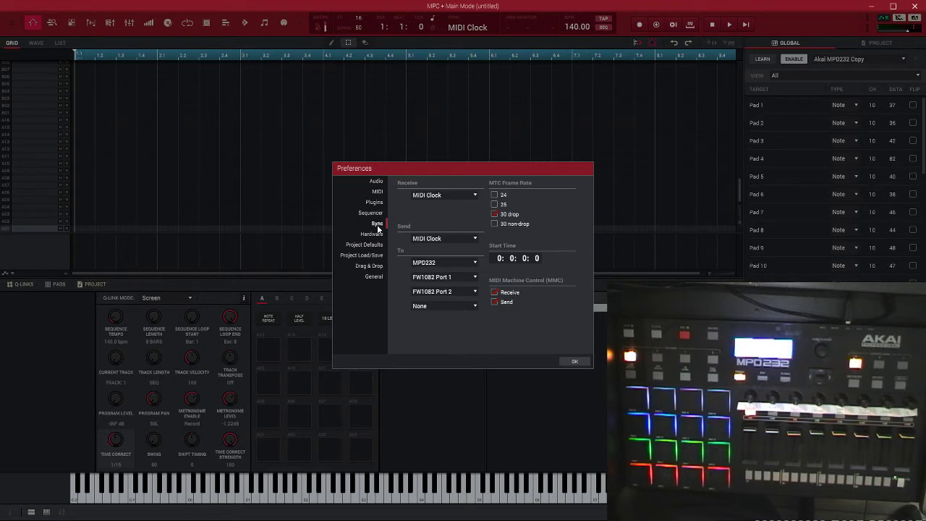
click(474, 195)
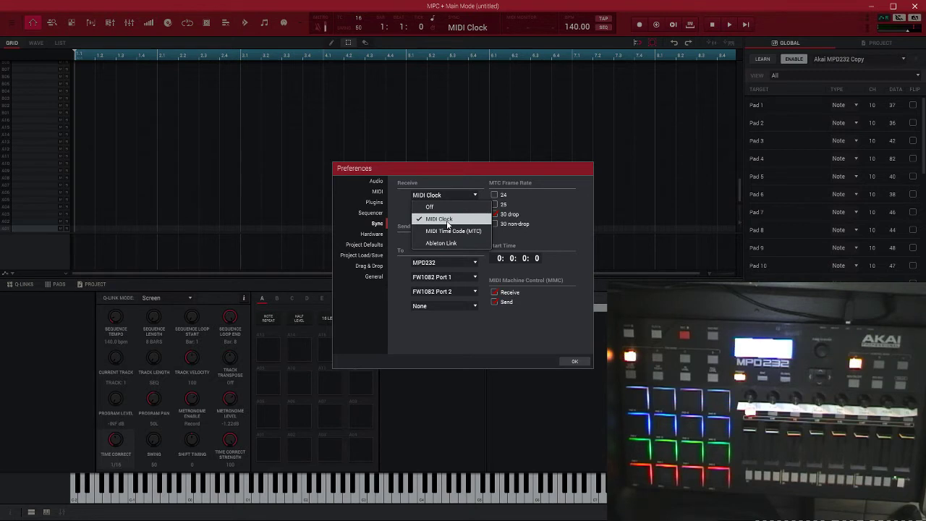
click(447, 219)
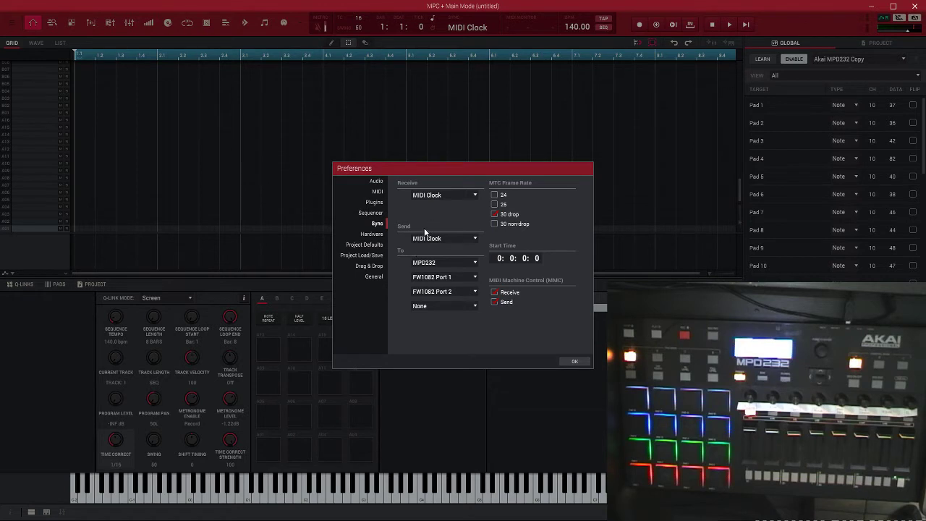
click(473, 238)
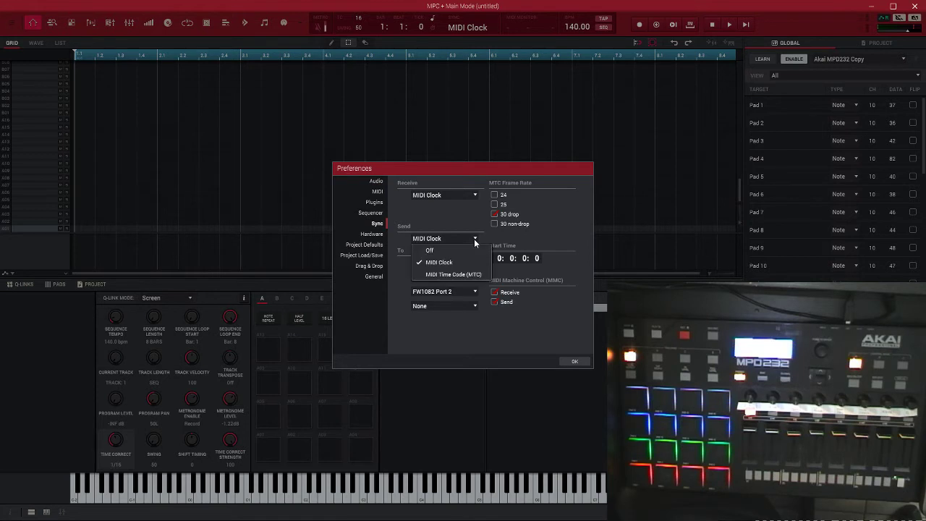
click(446, 264)
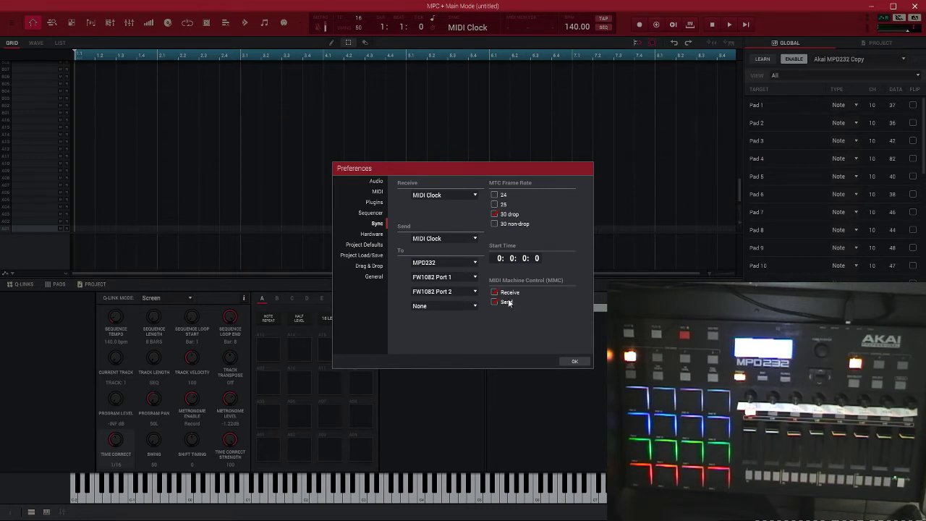
click(577, 363)
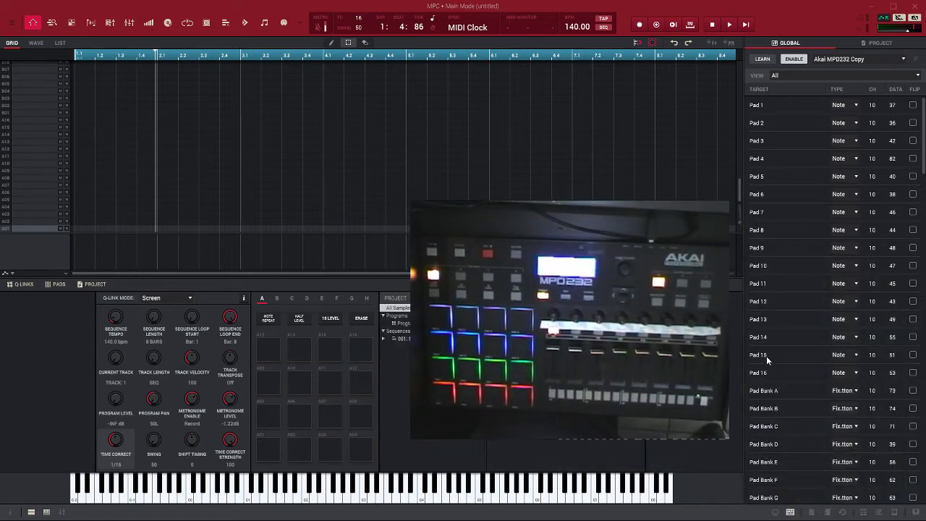
Step: Load the factory Akai MPD232 controller map as the global MIDI mapping
click(792, 512)
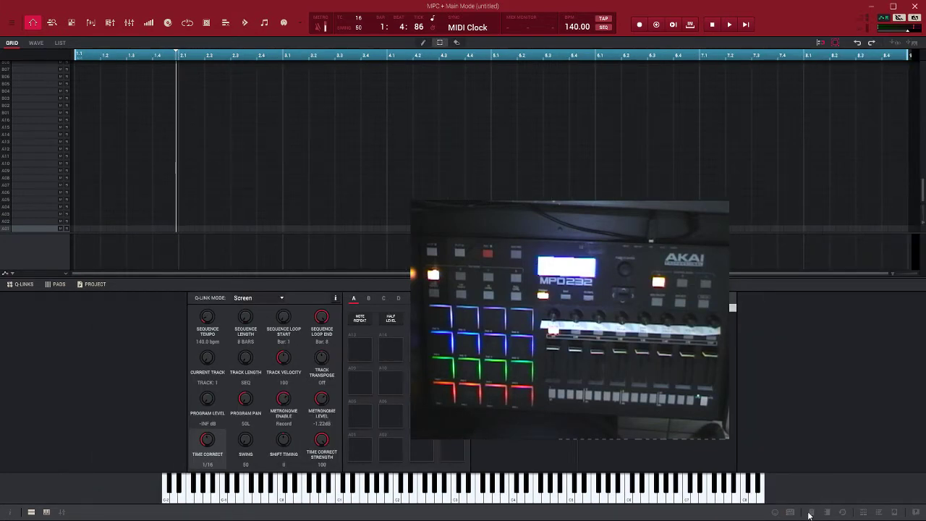
click(790, 512)
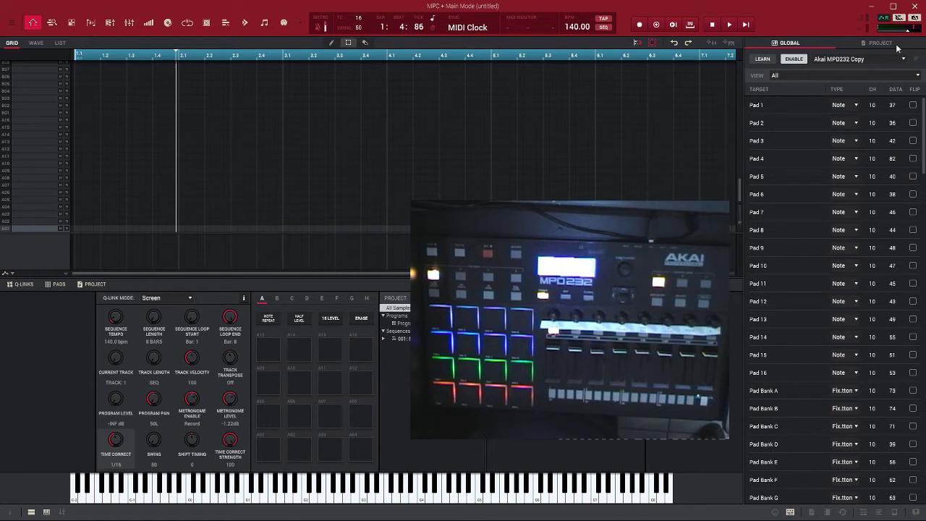
click(863, 59)
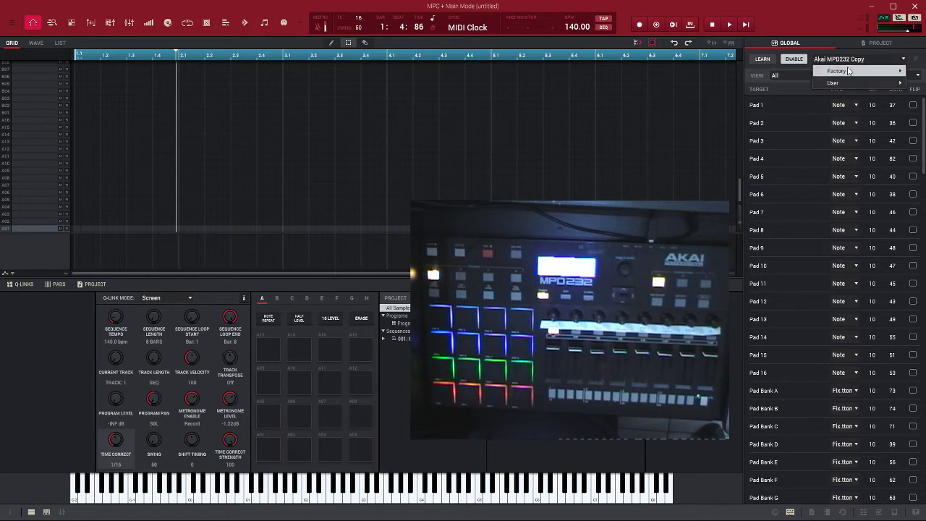
mouse_move(849, 72)
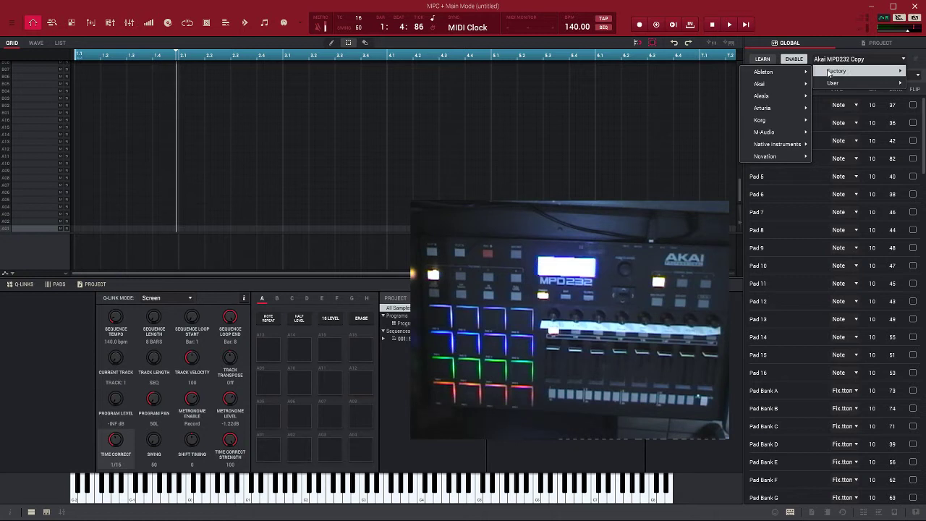
mouse_move(799, 77)
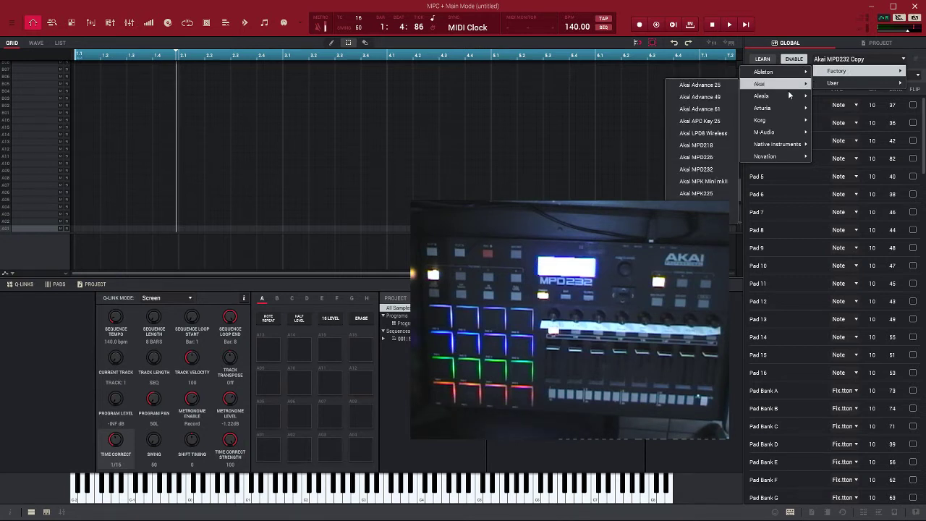
mouse_move(774, 90)
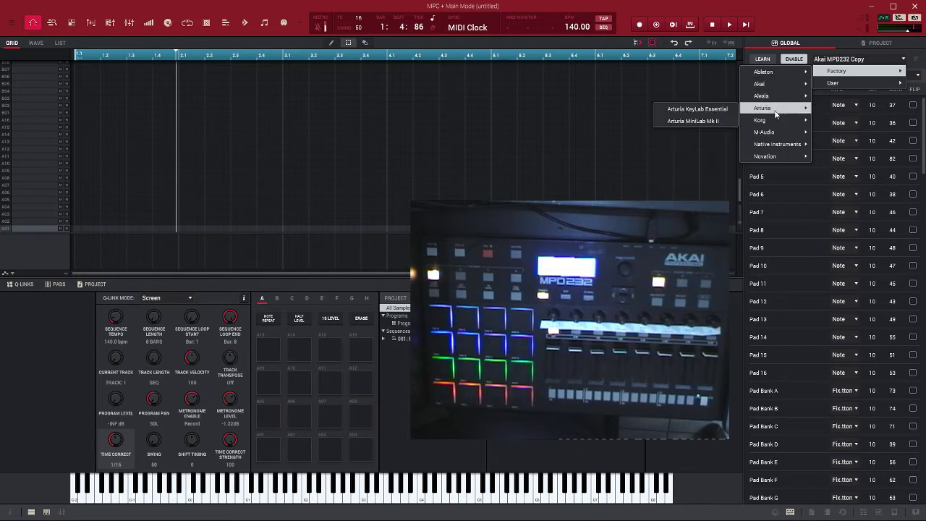
mouse_move(764, 159)
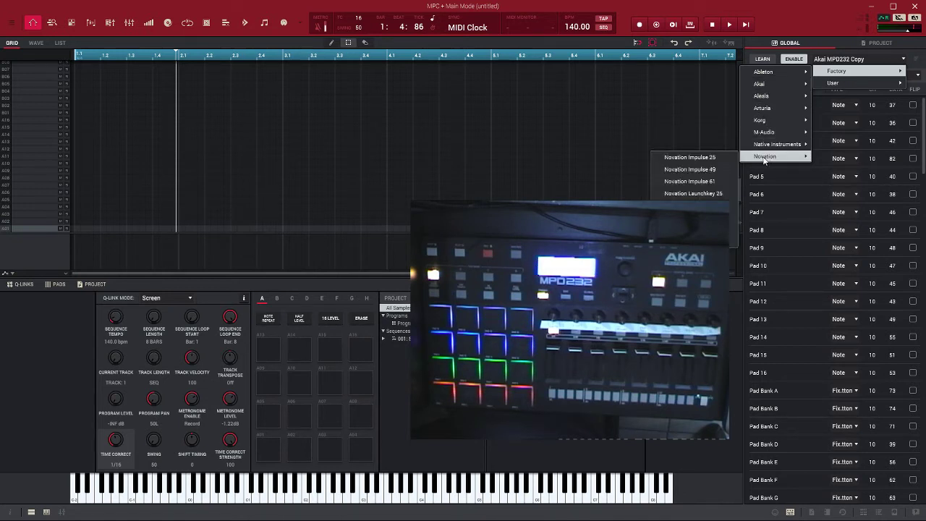
mouse_move(764, 73)
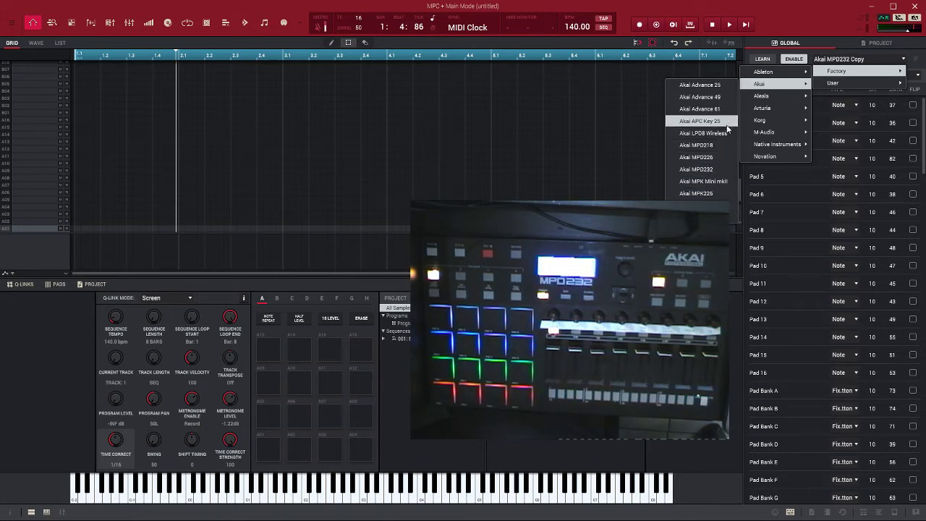
click(719, 169)
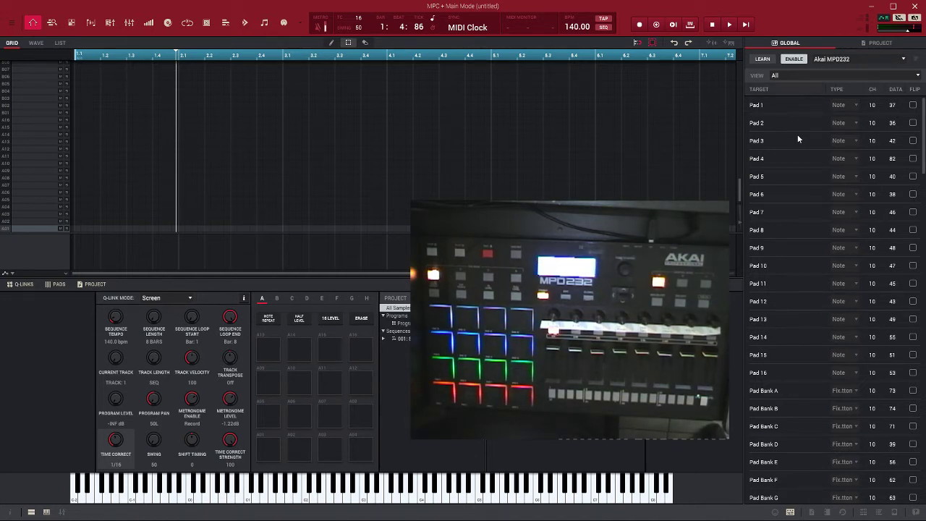
Step: Look through the full list of mapped and unassigned targets in the Akai MPD232 map
click(795, 75)
click(756, 80)
scroll(924, 107, down, 10)
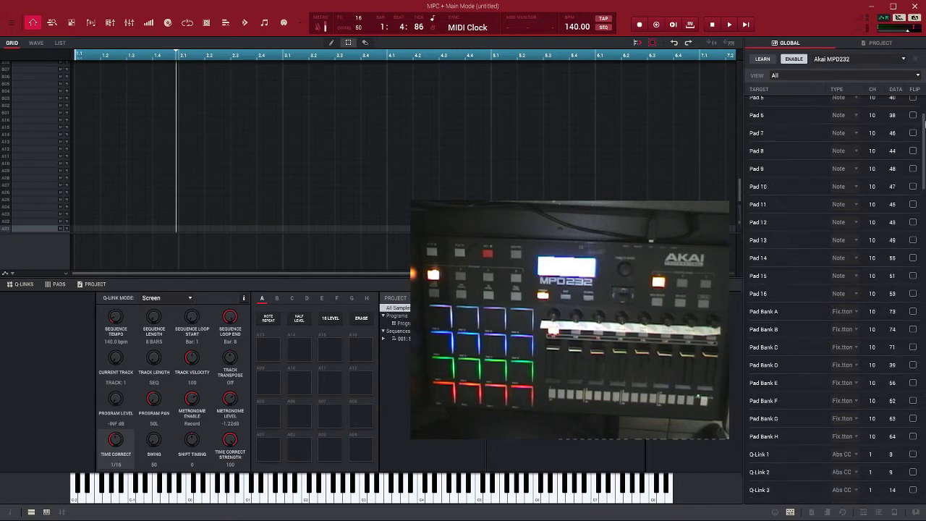
scroll(912, 347, down, 15)
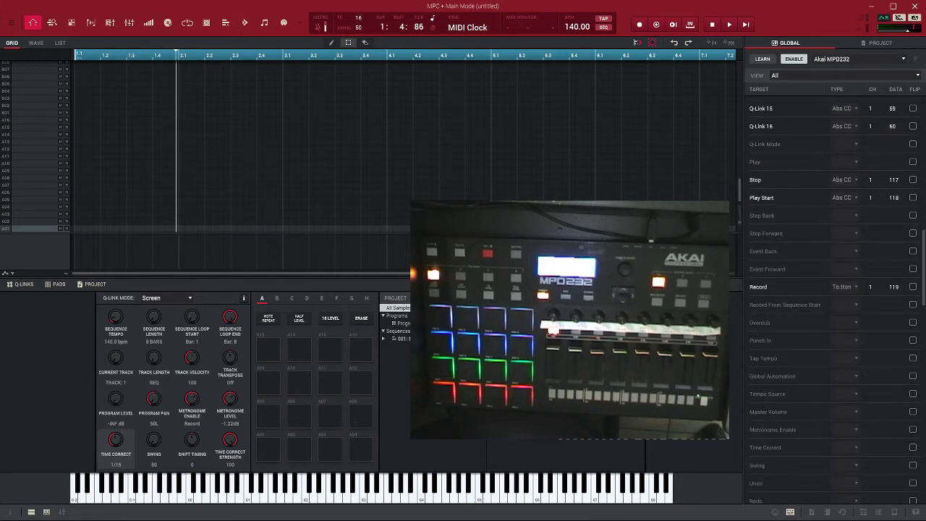
scroll(913, 361, down, 5)
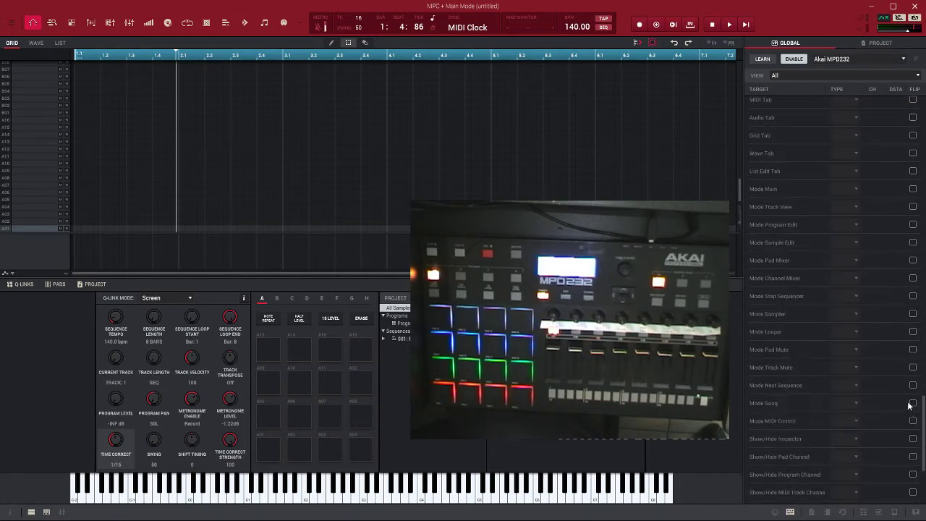
scroll(916, 385, up, 20)
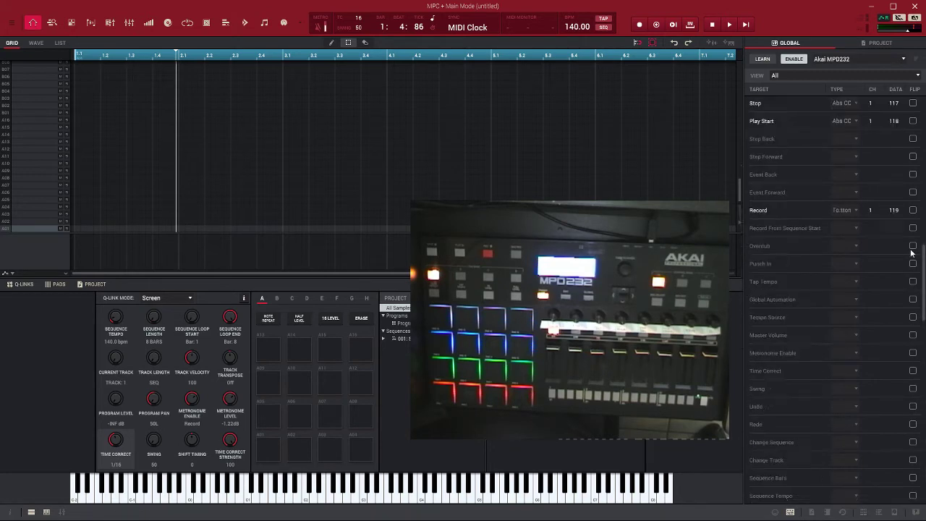
Step: Review the MIDI map assignments by category for Pads, Pad Banks and Q-Links
click(917, 75)
click(811, 101)
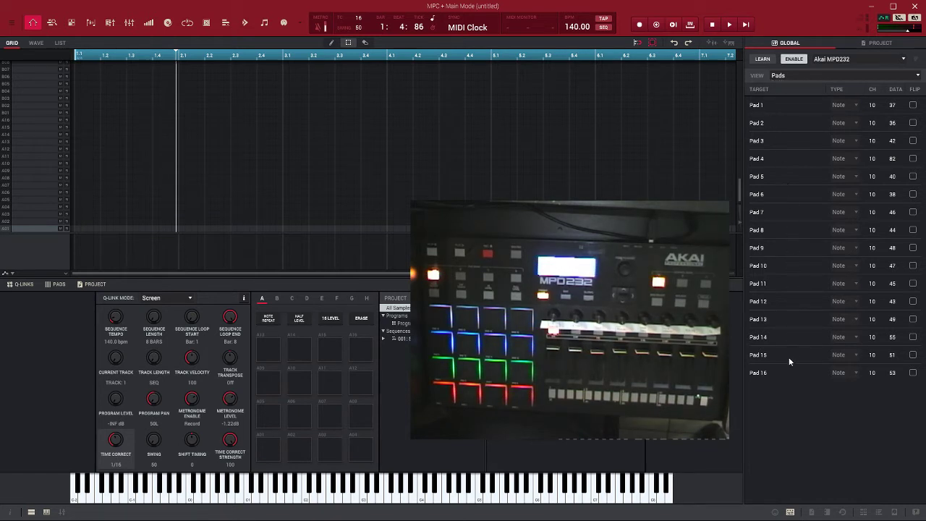
click(918, 76)
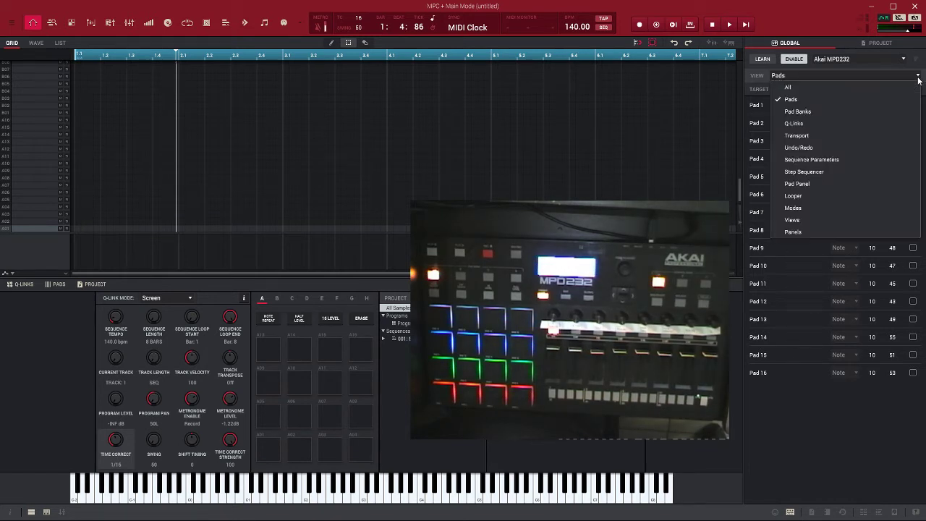
click(828, 113)
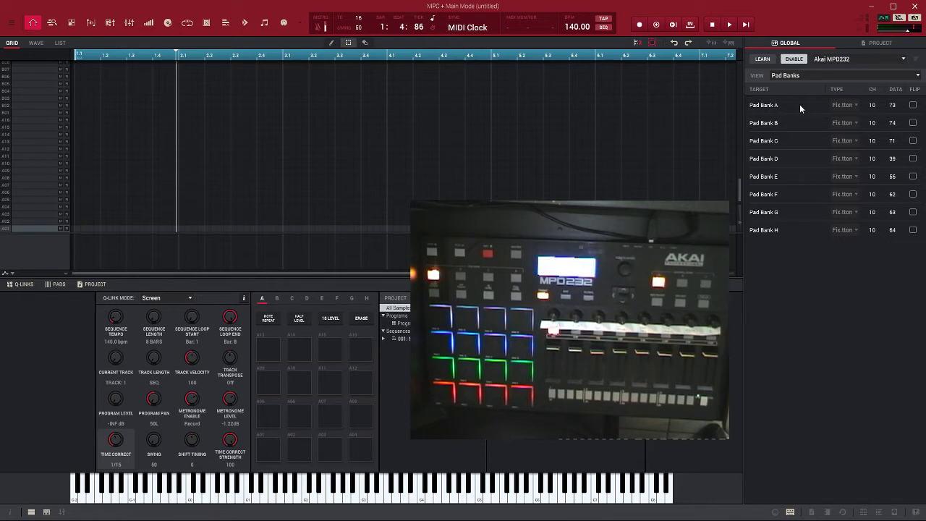
click(919, 77)
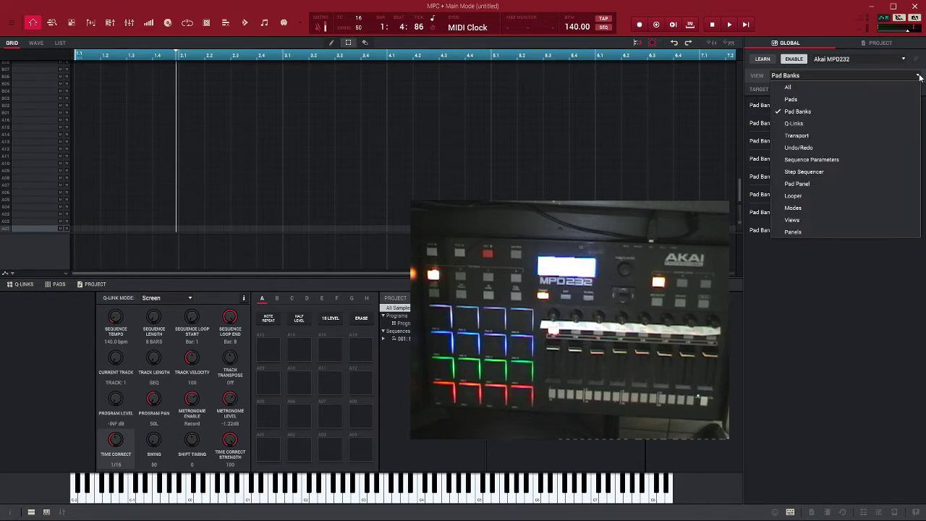
click(801, 123)
Step: Review the Transport, Undo/Redo and Sequence Parameters assignments, ending with the mapping view showing All targets
click(885, 74)
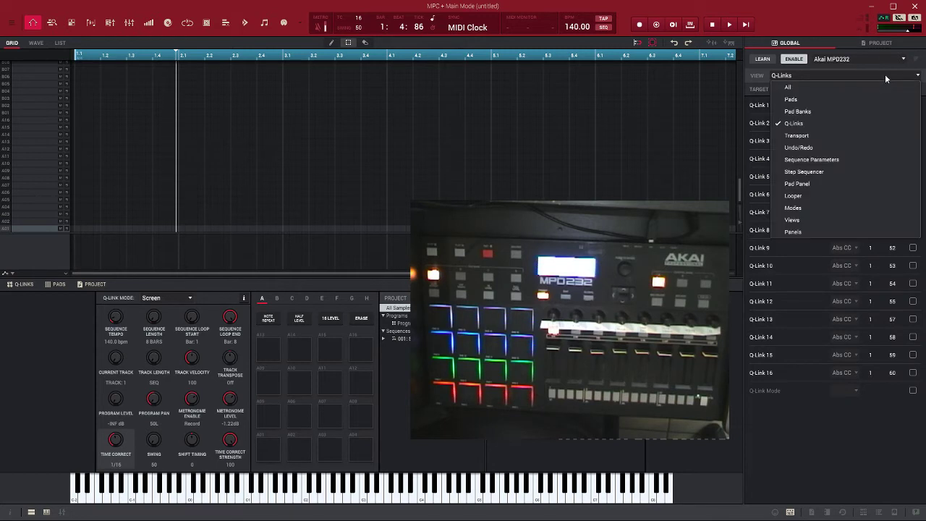
click(815, 136)
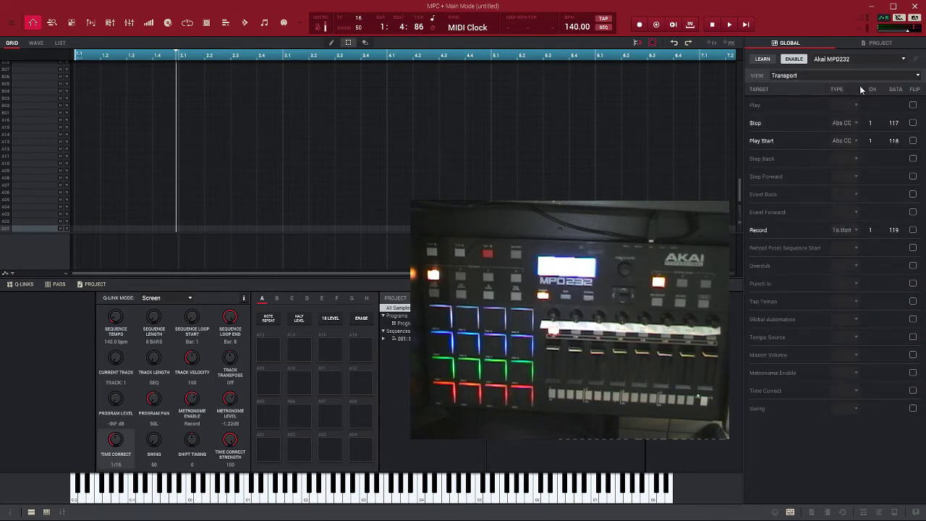
click(880, 73)
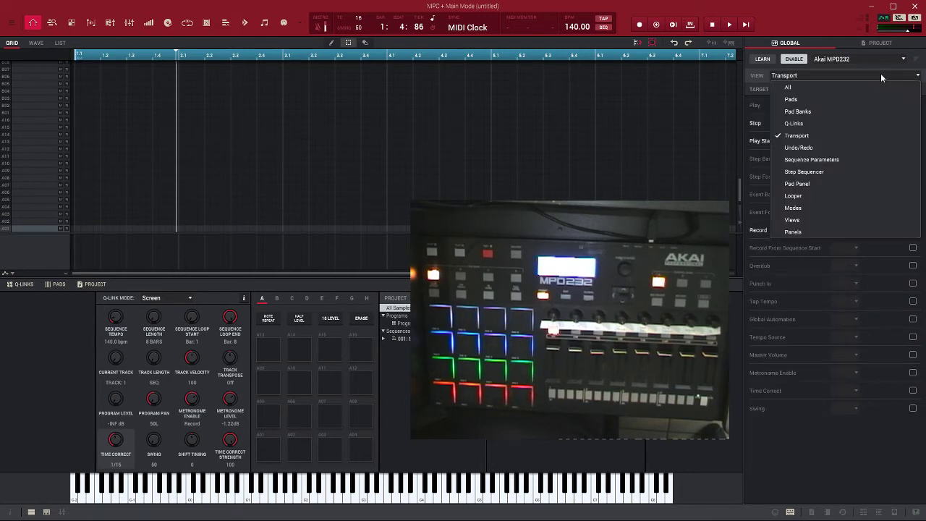
click(849, 146)
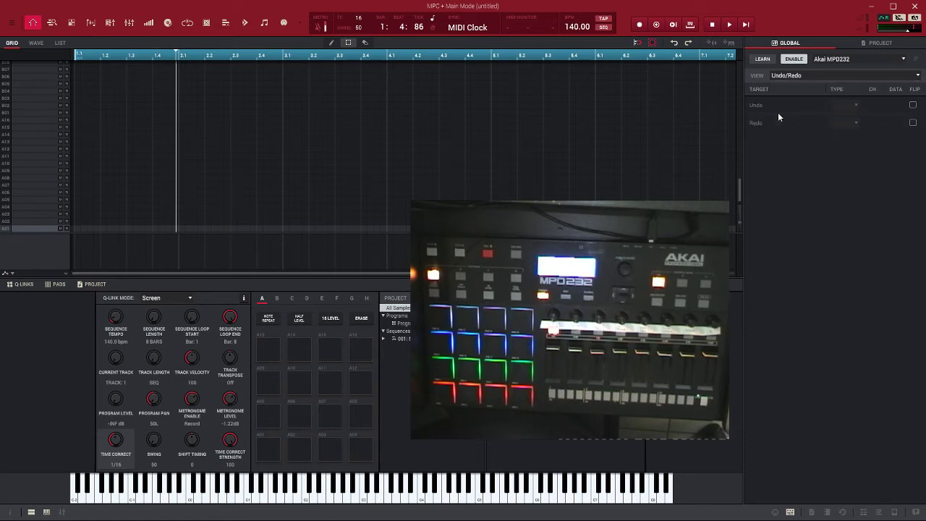
click(859, 76)
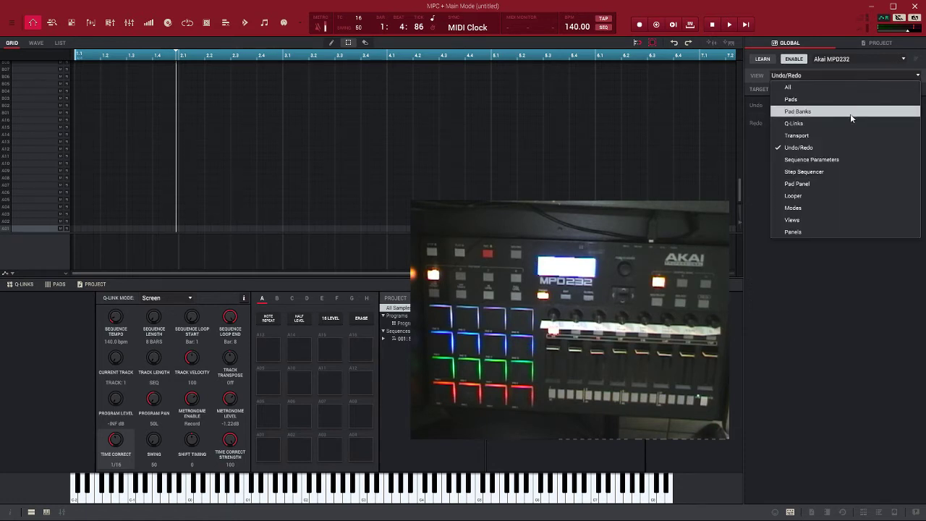
click(841, 160)
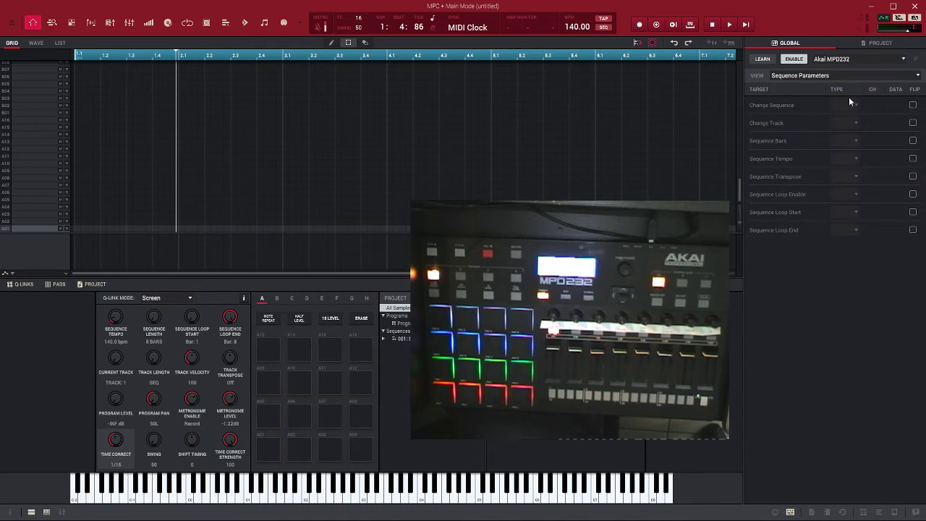
click(917, 75)
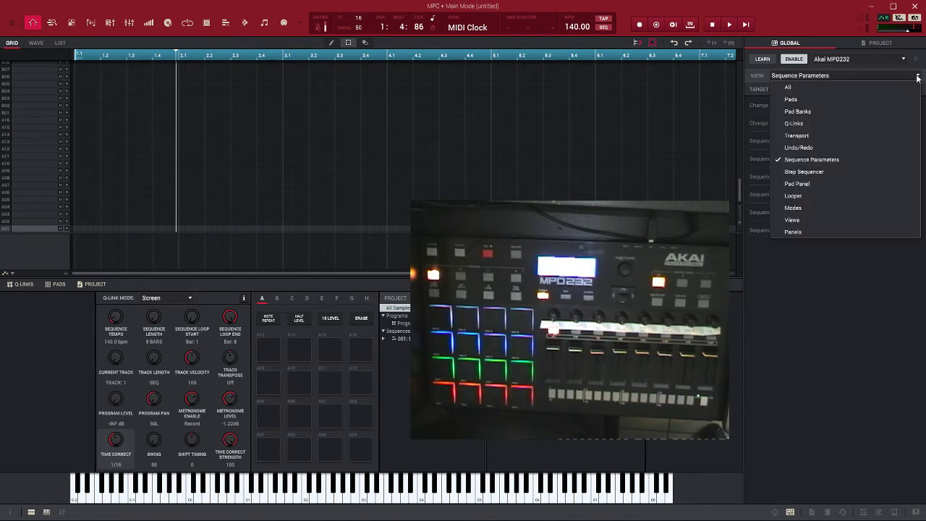
click(837, 87)
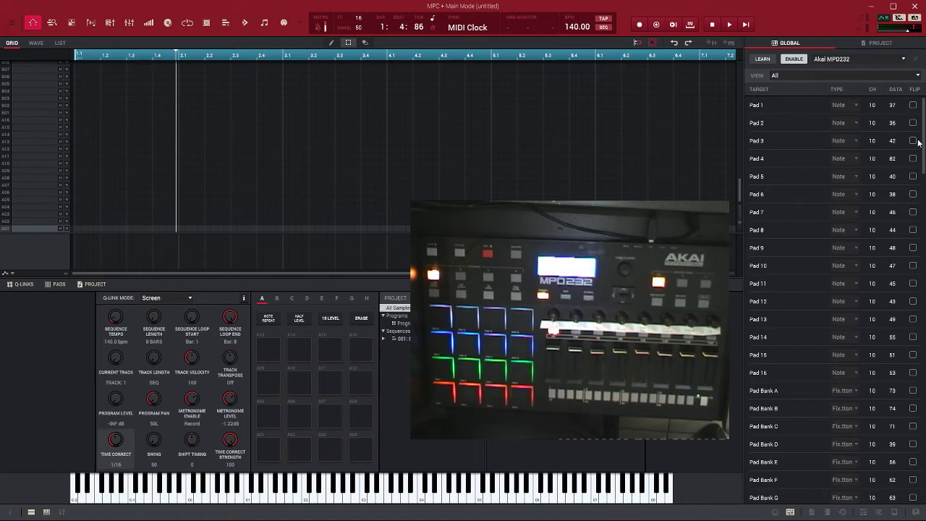
Step: Use MIDI Learn to assign the Overdub transport target to absolute CC 28 on channel 1
scroll(923, 117, down, 5)
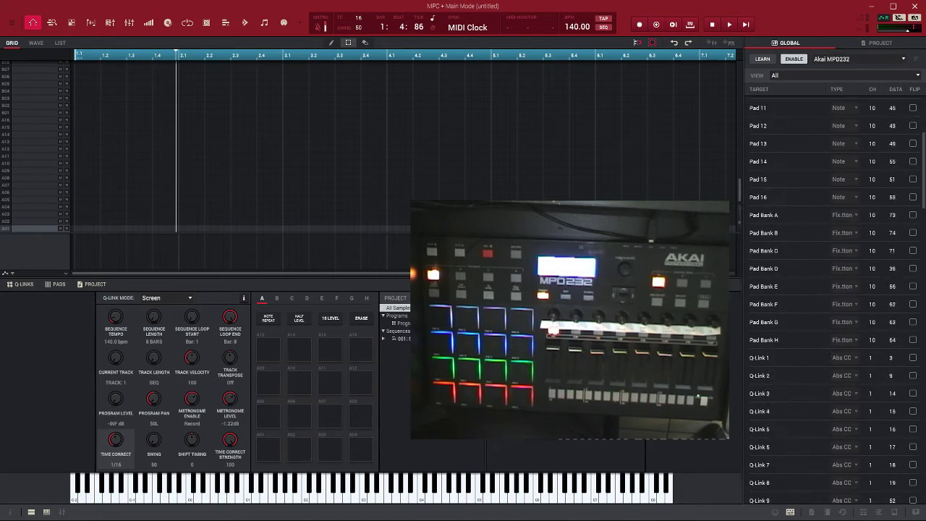
scroll(832, 299, down, 4)
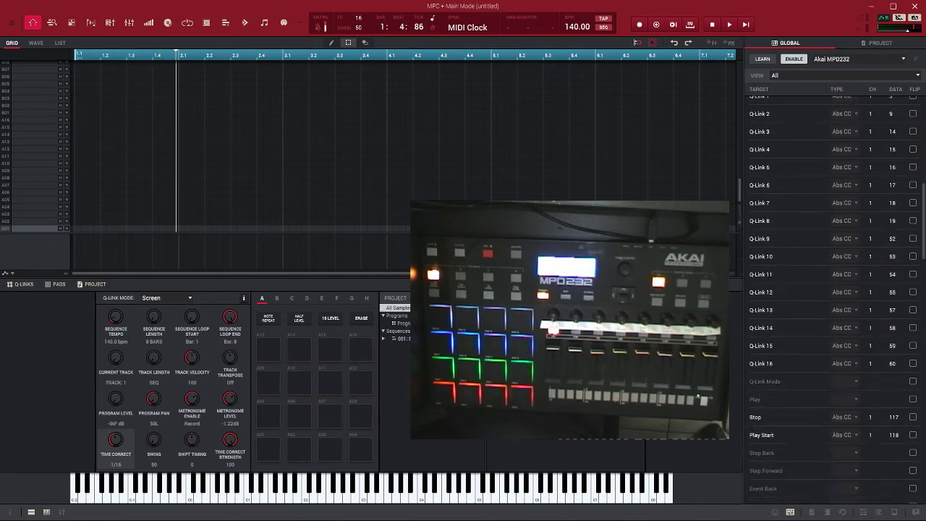
scroll(832, 300, down, 3)
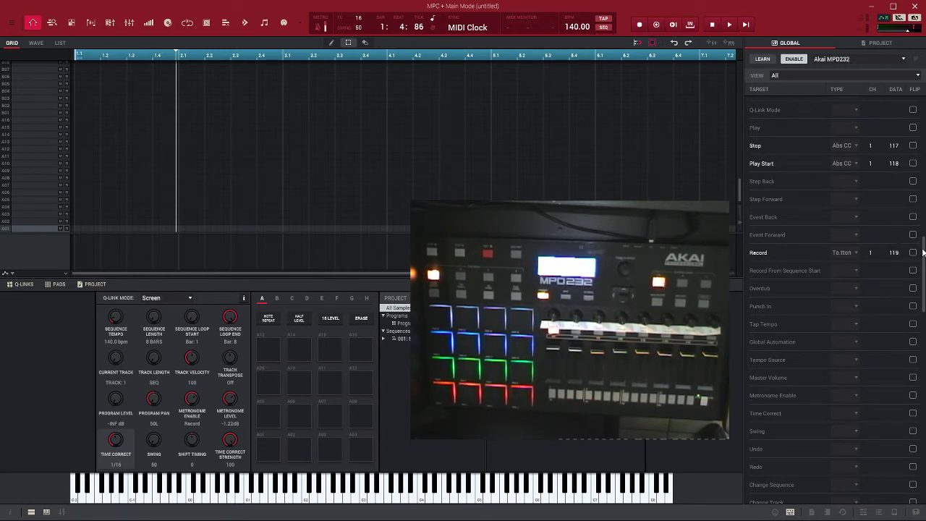
drag(923, 251, 922, 259)
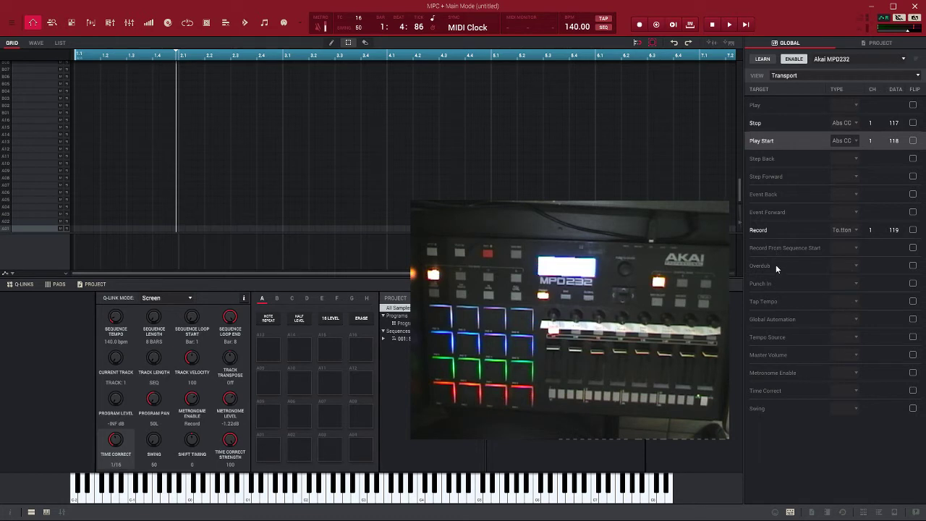
click(776, 265)
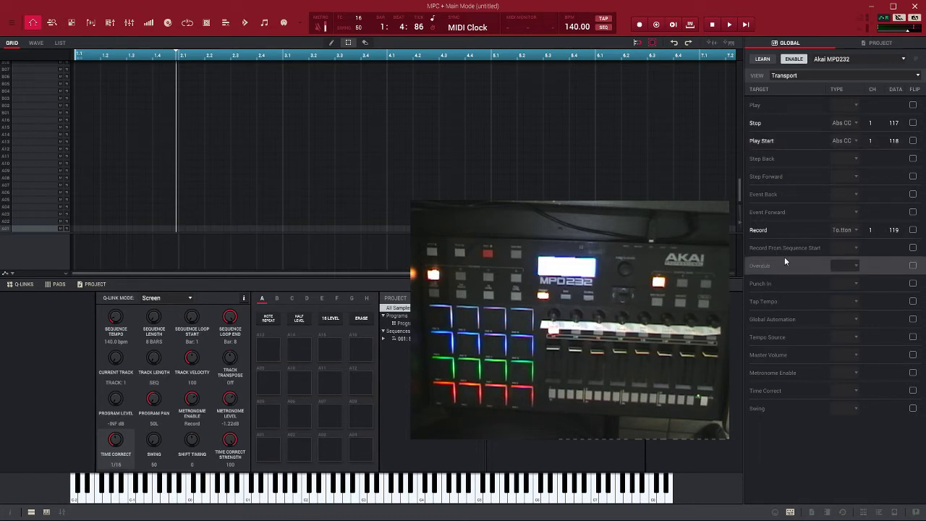
click(763, 60)
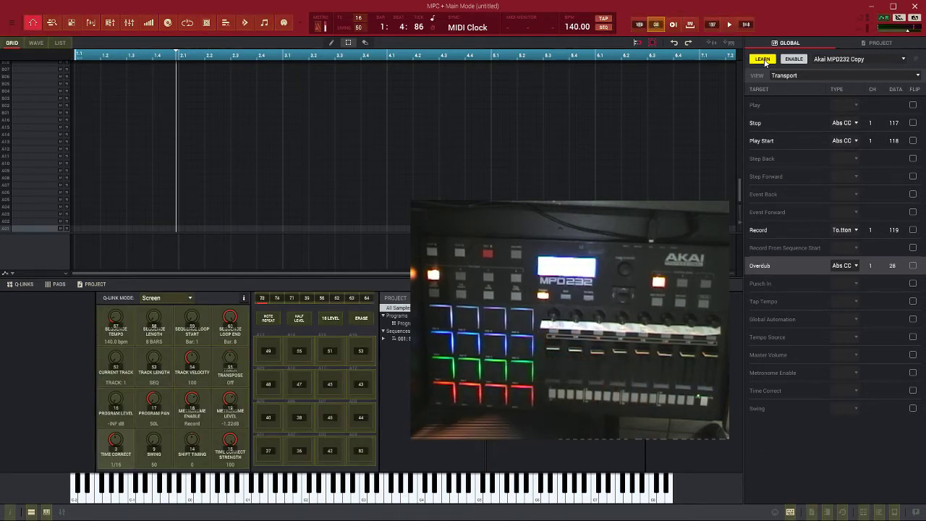
click(763, 59)
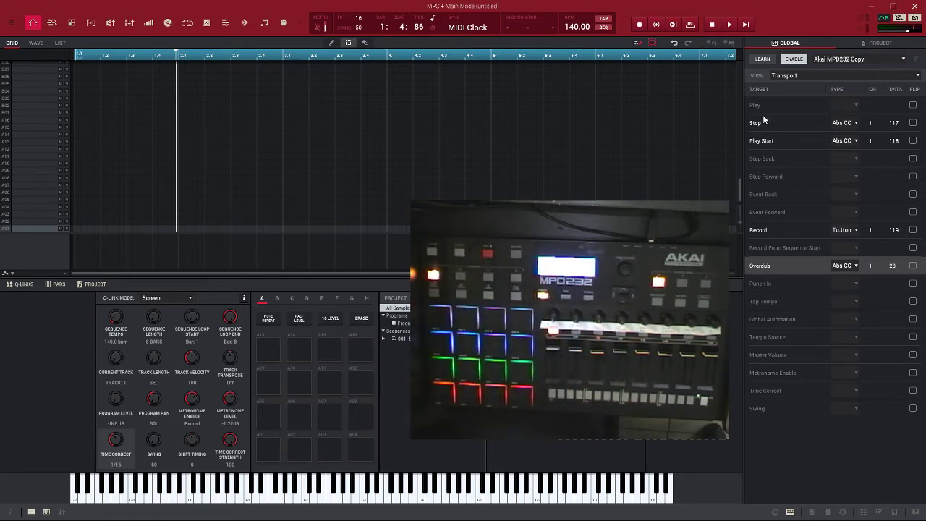
Step: Show the Modes targets and use MIDI Learn to assign Mode Main to absolute CC 29 on channel 1
click(858, 75)
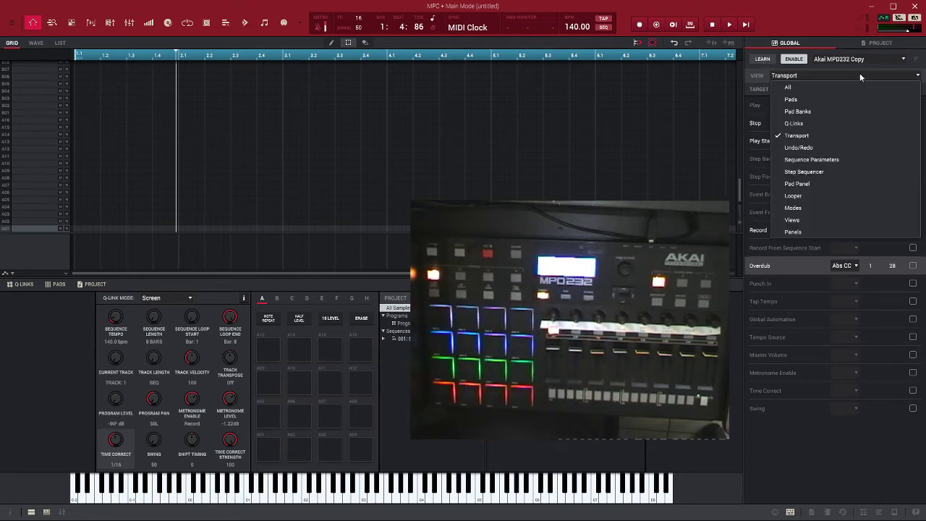
click(895, 88)
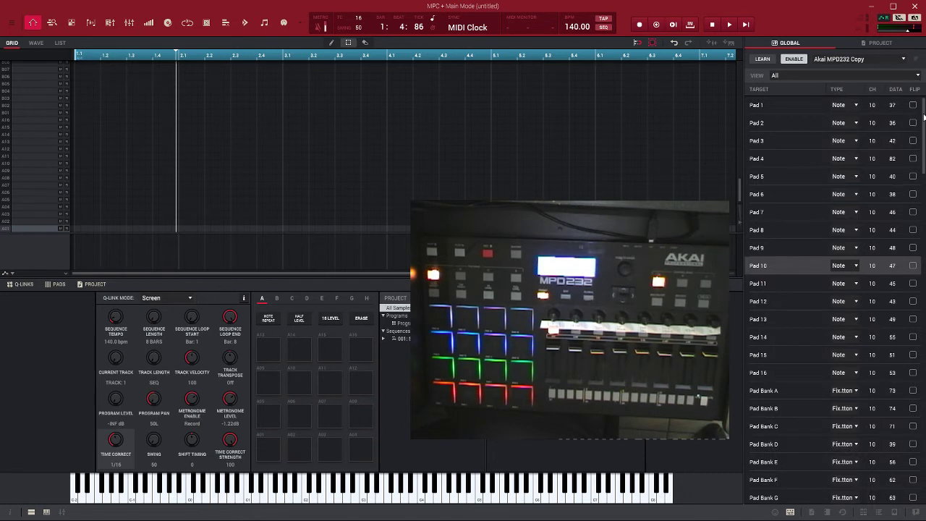
click(863, 76)
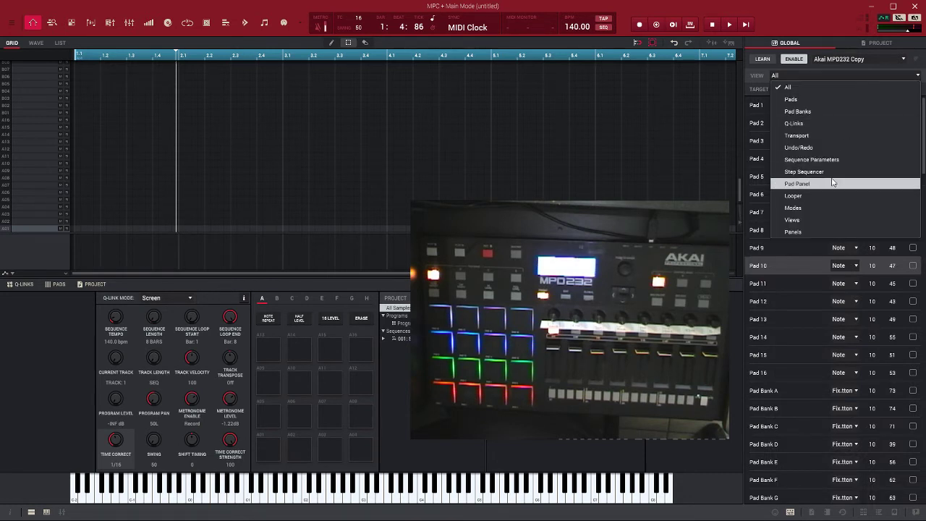
click(831, 208)
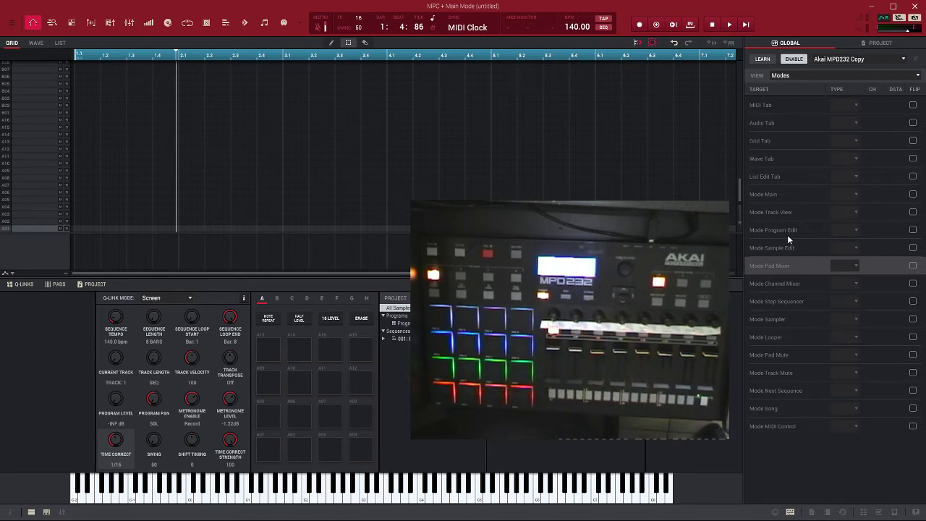
click(769, 195)
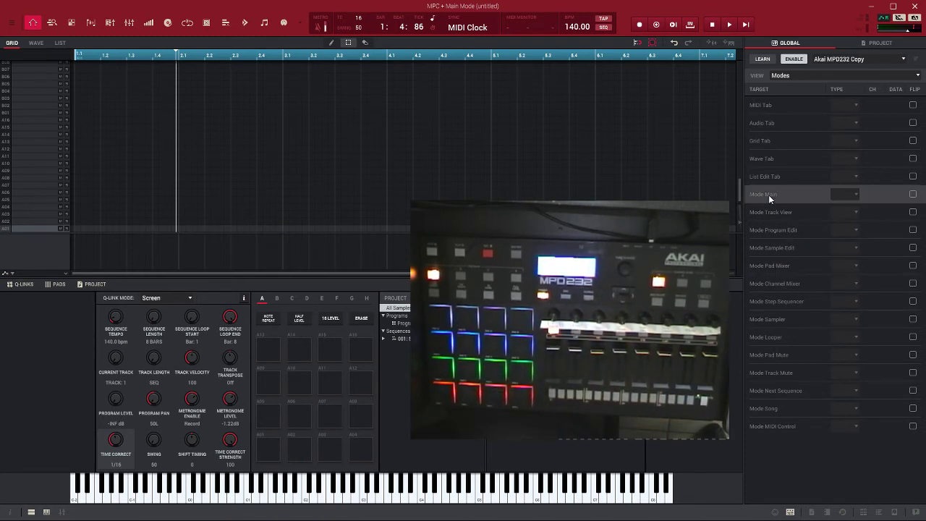
click(761, 59)
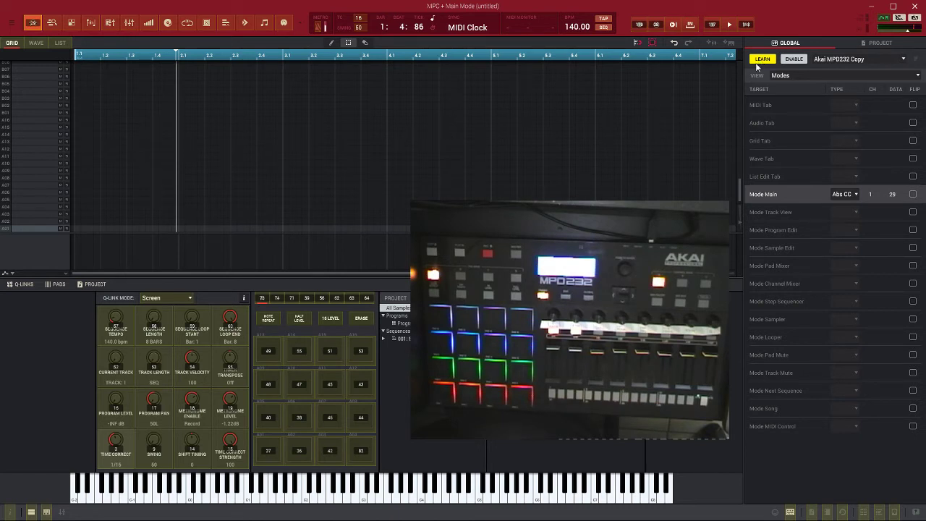
Step: Use MIDI Learn to assign Mode Track View to CC 30, Mode Pad Mixer to CC 31, Mode Song to CC 35 and Mode Sampler to CC 41
click(775, 214)
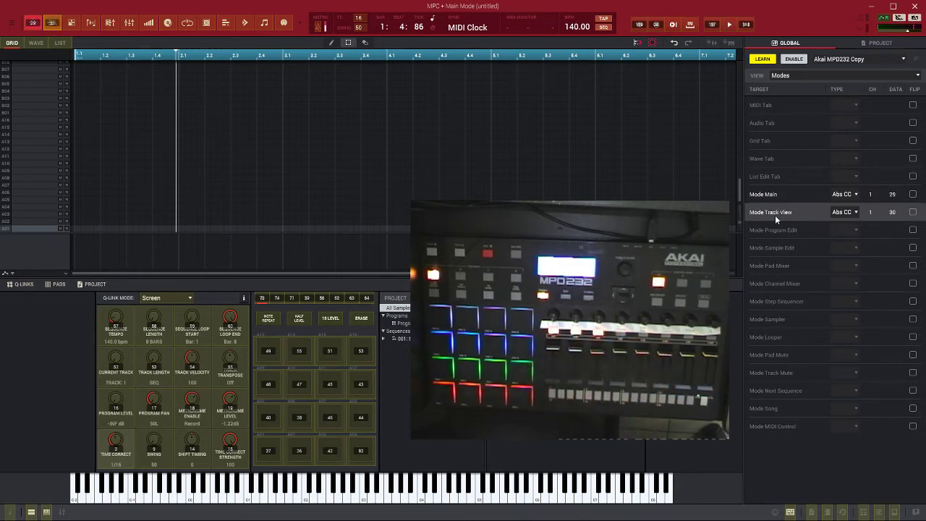
click(786, 265)
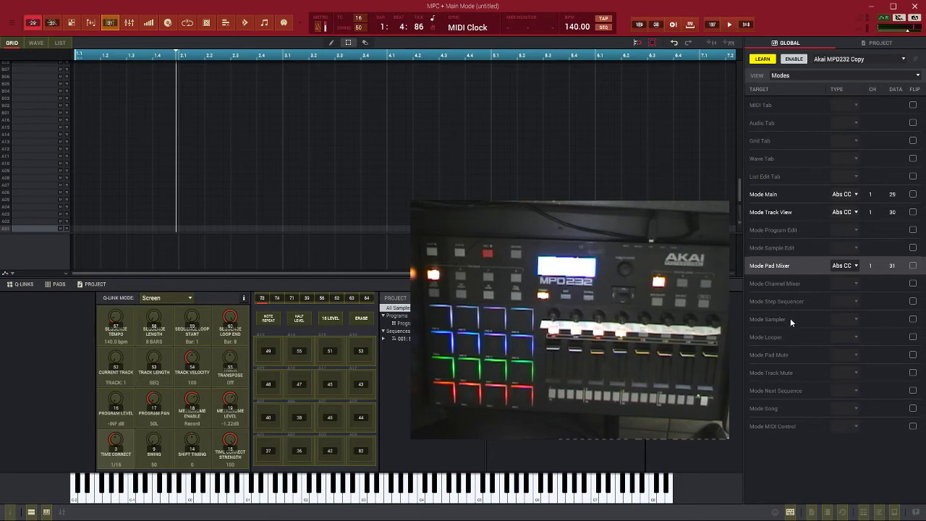
click(788, 405)
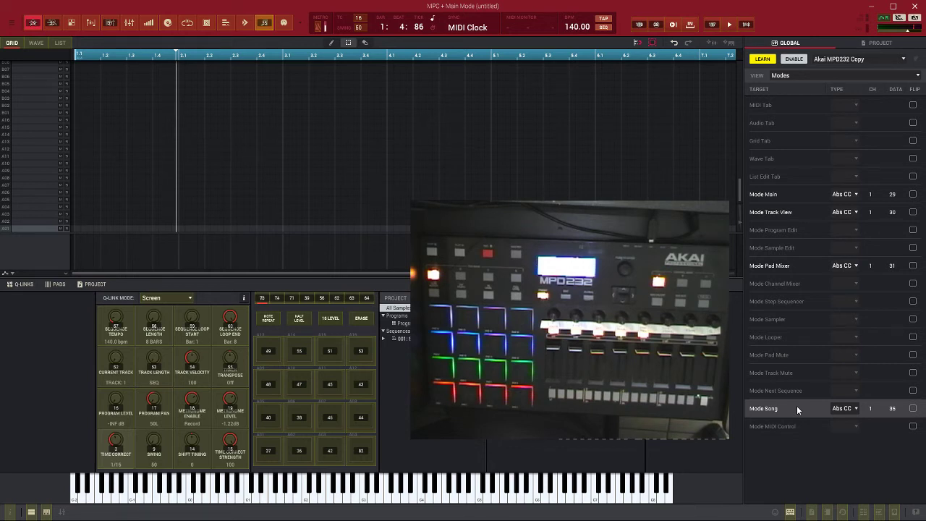
click(777, 318)
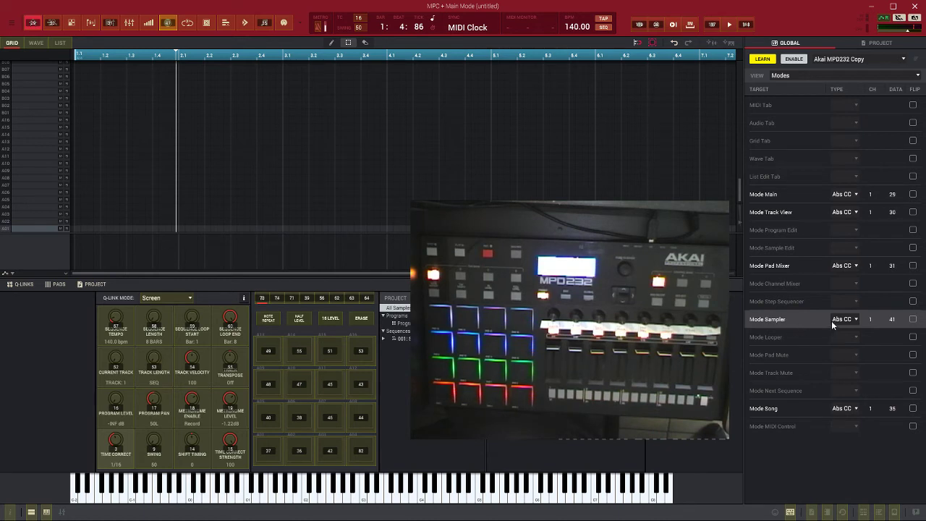
Step: Show the Transport targets, assign Metronome Enable to absolute CC 46 on channel 1, and turn off MIDI Learn
click(859, 71)
click(834, 89)
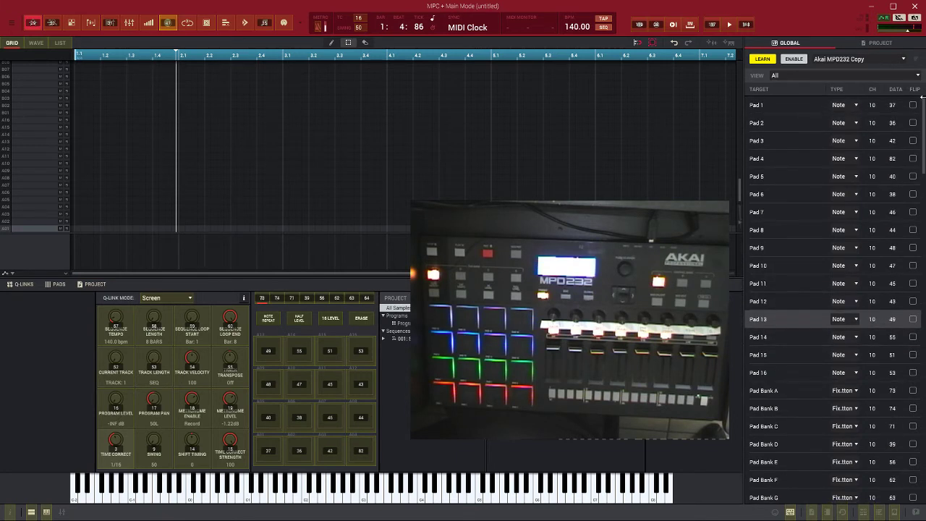
click(888, 72)
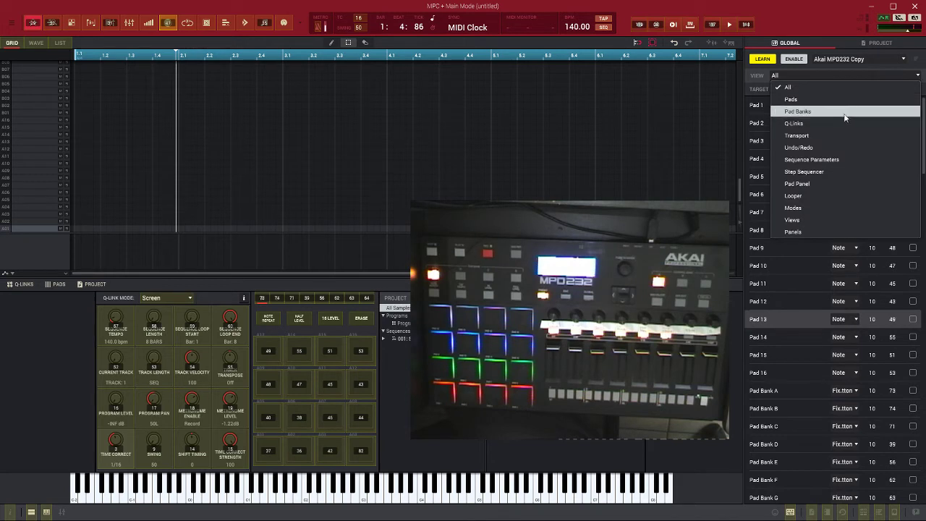
click(836, 136)
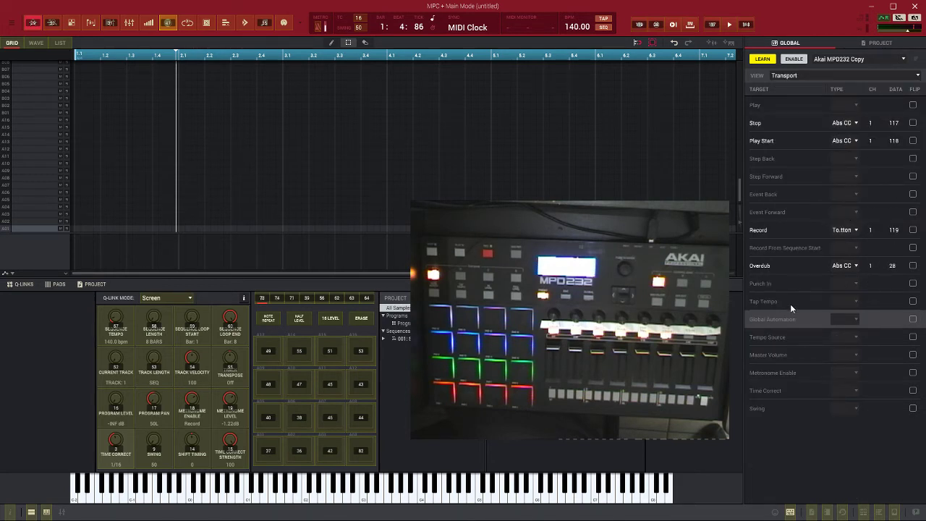
click(785, 370)
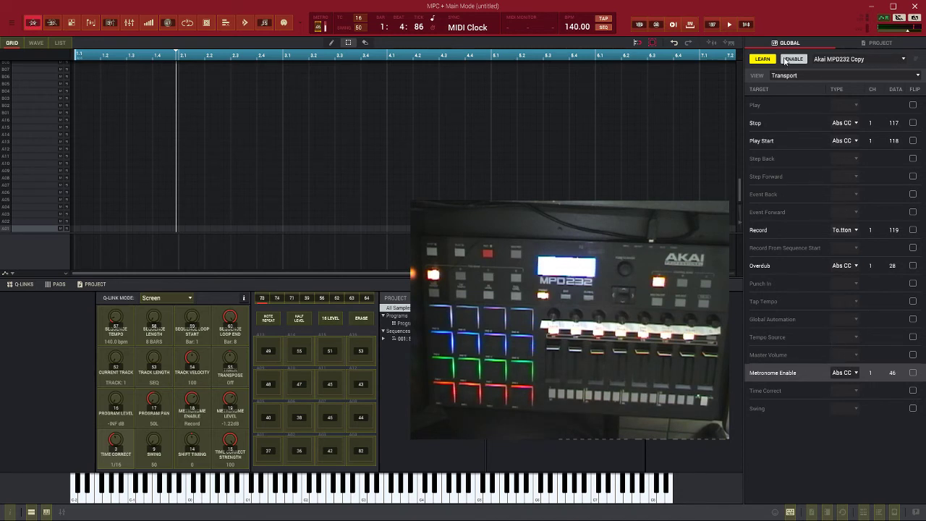
click(756, 61)
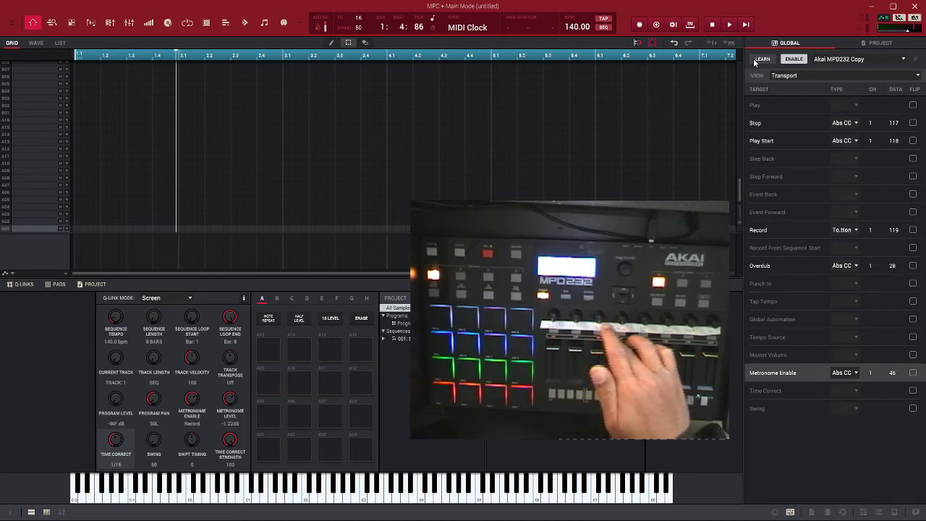
Step: Test the mode assignments by switching to Sampler mode and back to Main mode
key(F2)
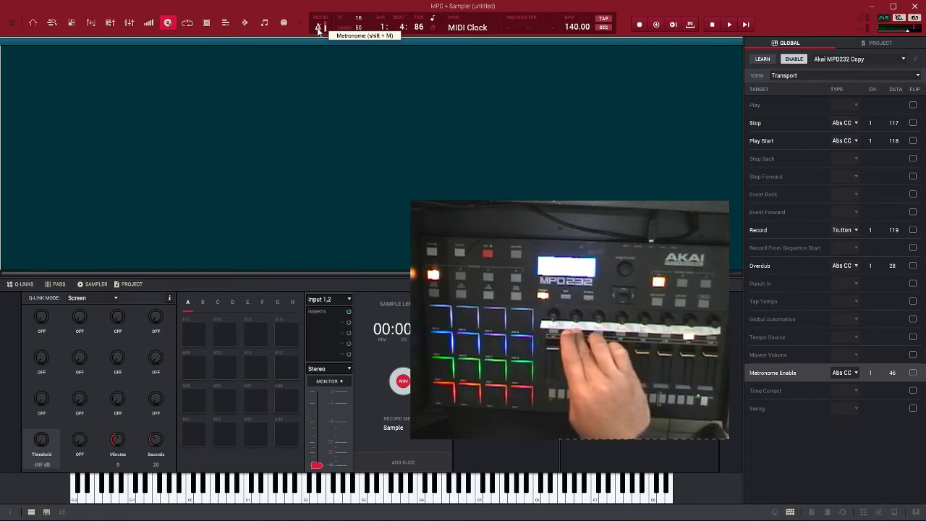
key(ctrl+1)
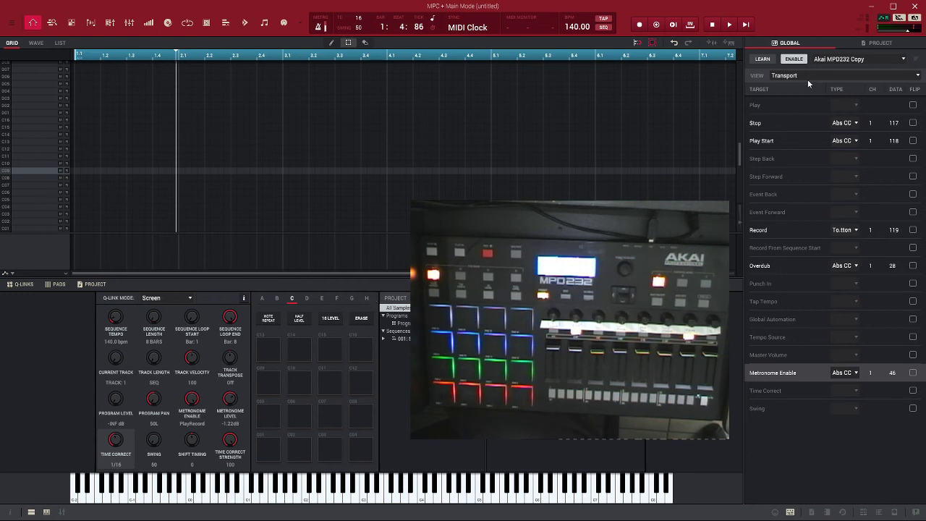
Step: Browse the available Factory and User controller maps without changing the loaded map
click(903, 59)
mouse_move(839, 71)
mouse_move(762, 73)
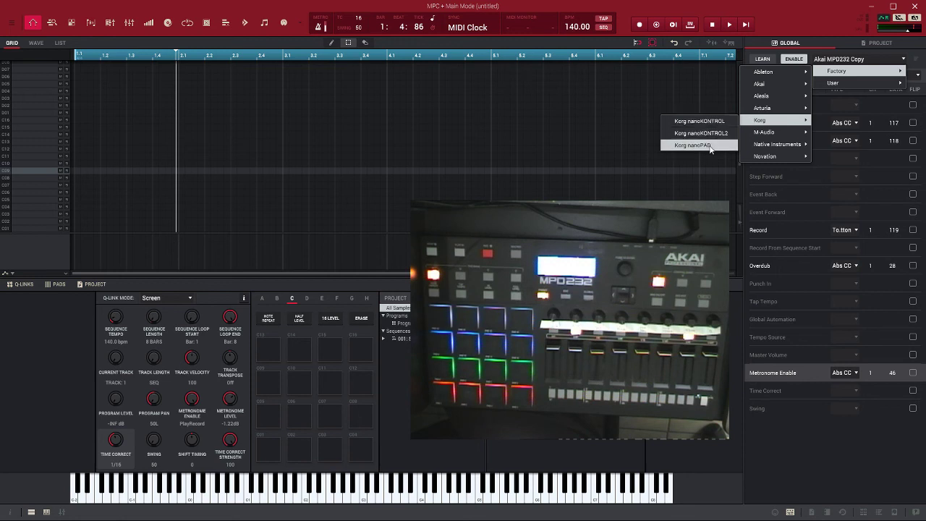
mouse_move(793, 134)
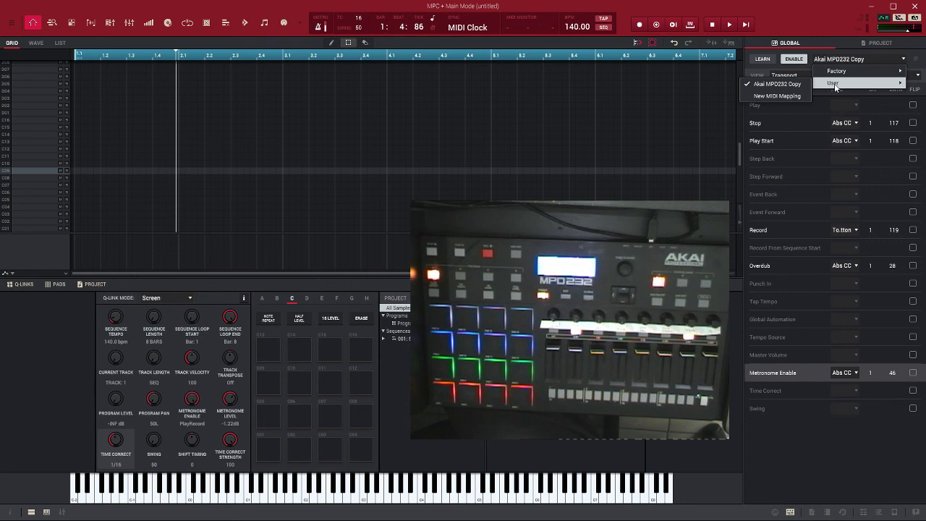
click(847, 32)
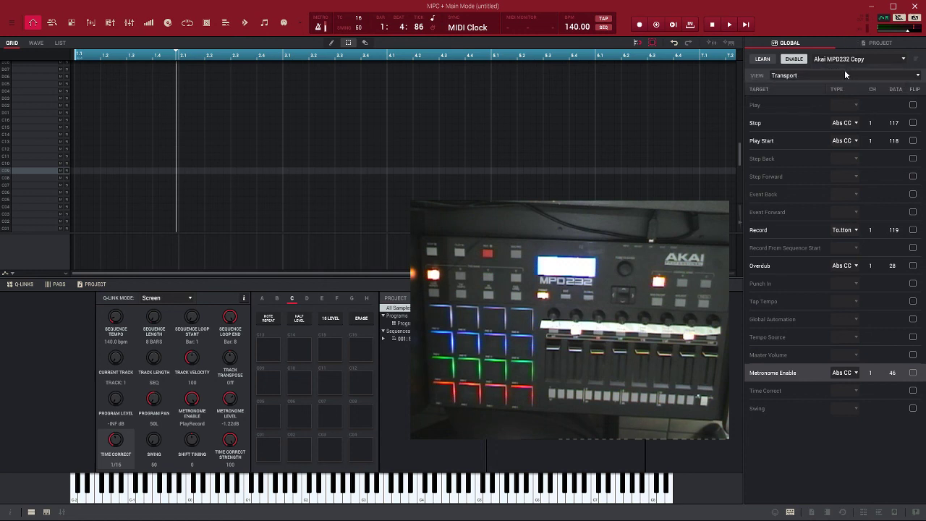